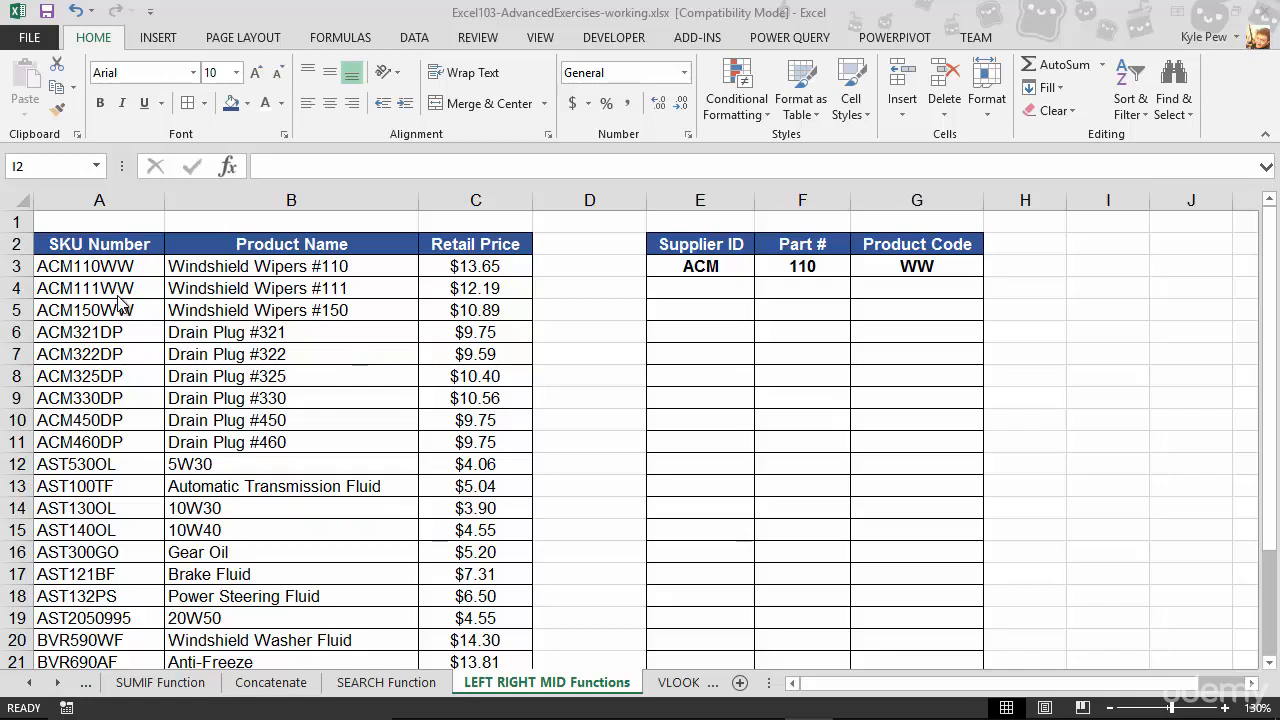
Insert a LEFT function in Supplier ID cell E4 that extracts the first 3 characters of the SKU in A4
{"action": "left_click", "coordinate": [681, 288]}
{"action": "left_click", "coordinate": [681, 293]}
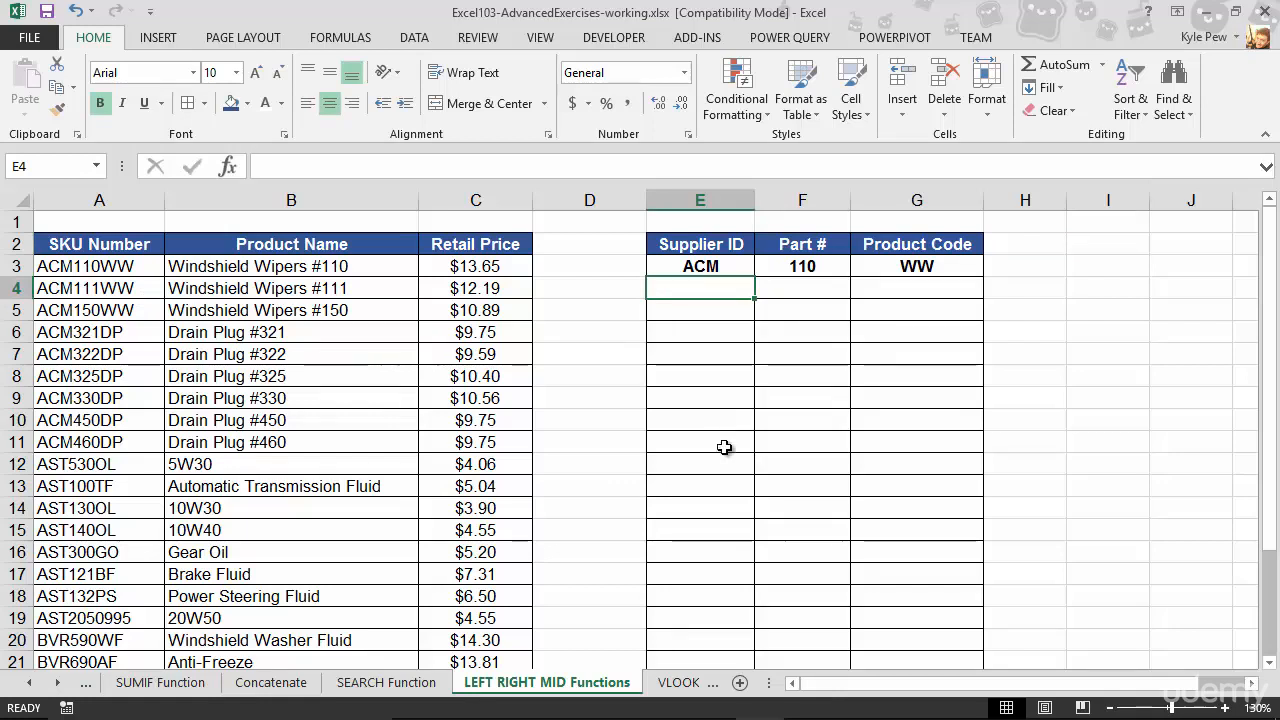
{"action": "left_click", "coordinate": [352, 42]}
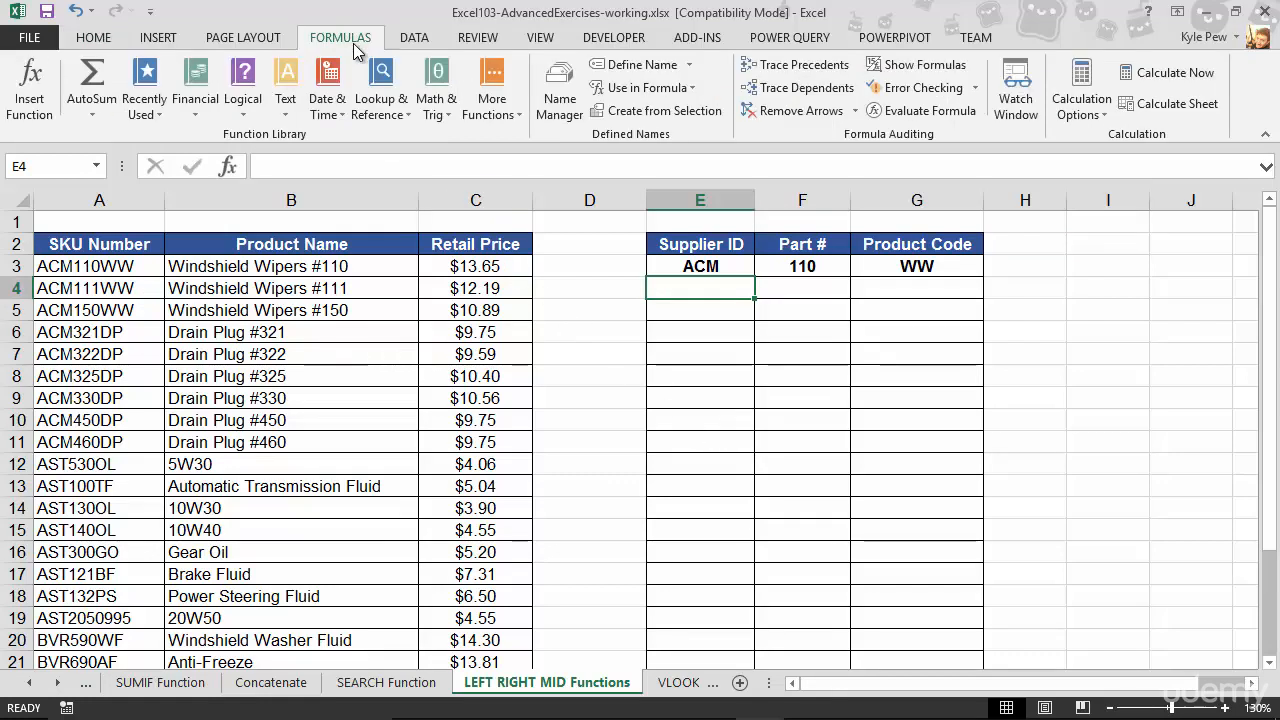
{"action": "left_click", "coordinate": [282, 112]}
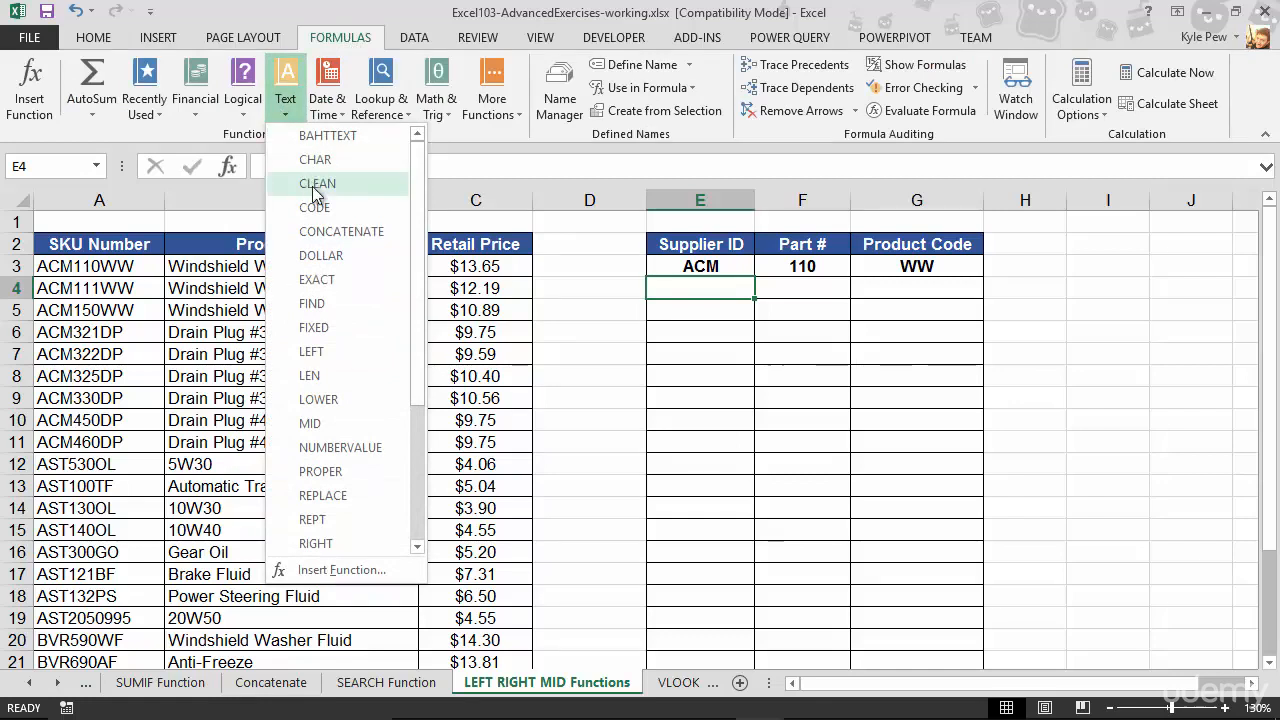
{"action": "left_click", "coordinate": [330, 351]}
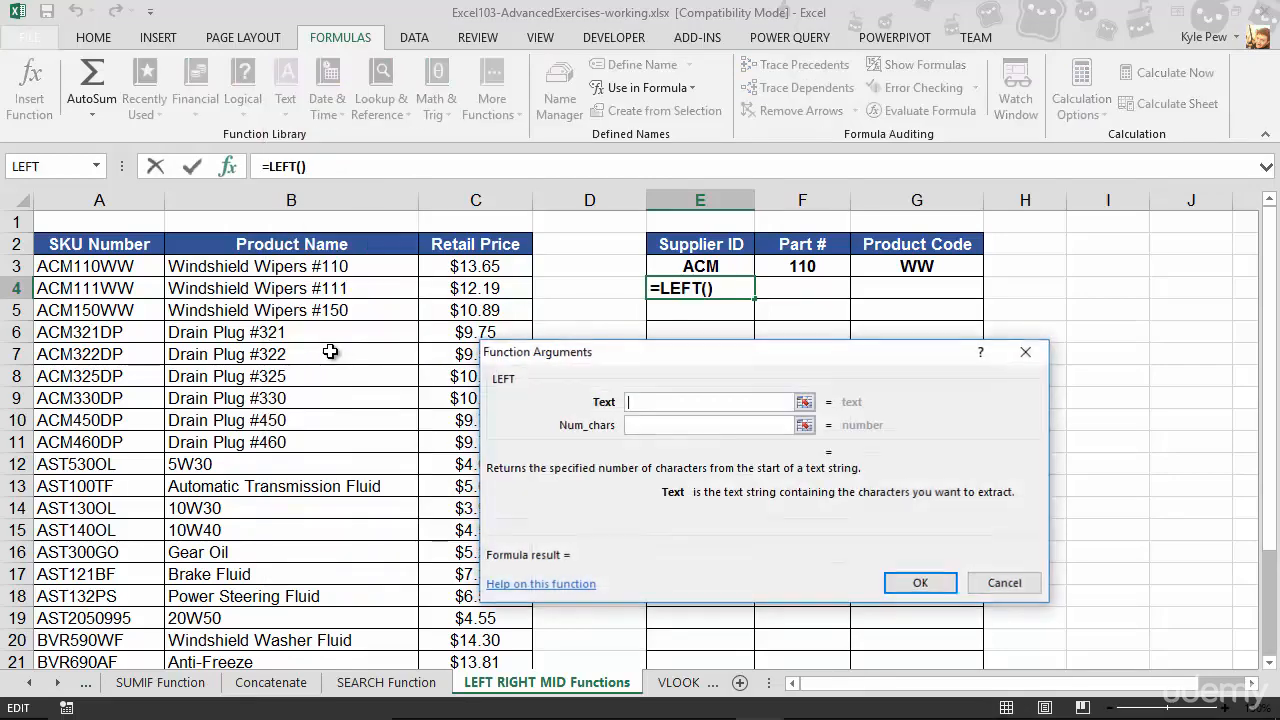
{"action": "left_click_drag", "start_coordinate": [607, 351], "coordinate": [255, 228]}
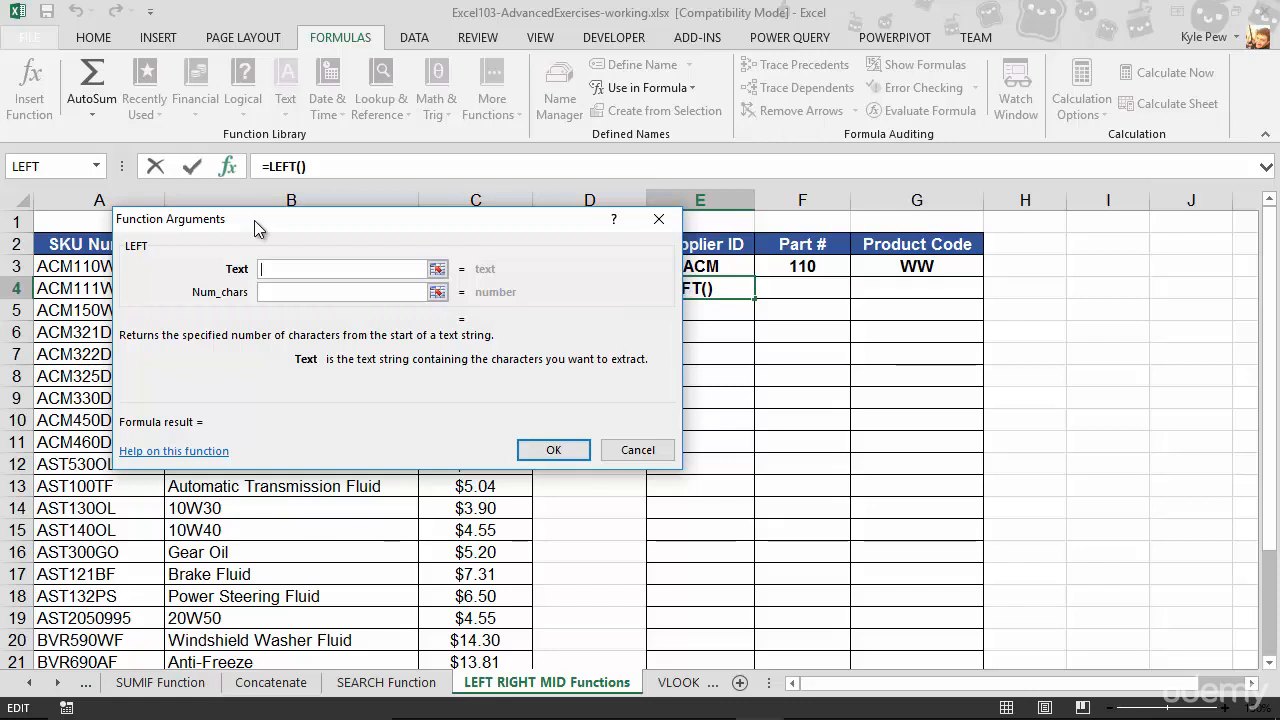
{"action": "left_click_drag", "start_coordinate": [254, 228], "coordinate": [351, 298]}
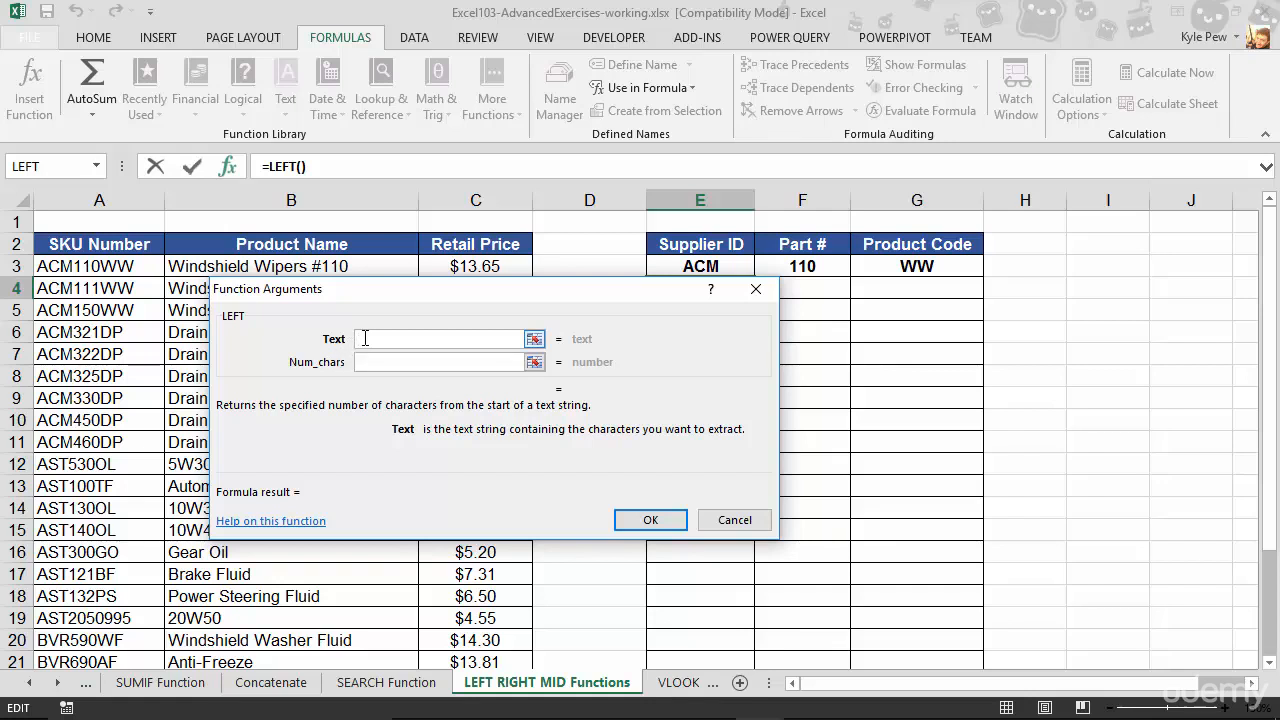
{"action": "left_click_drag", "start_coordinate": [460, 297], "coordinate": [471, 349]}
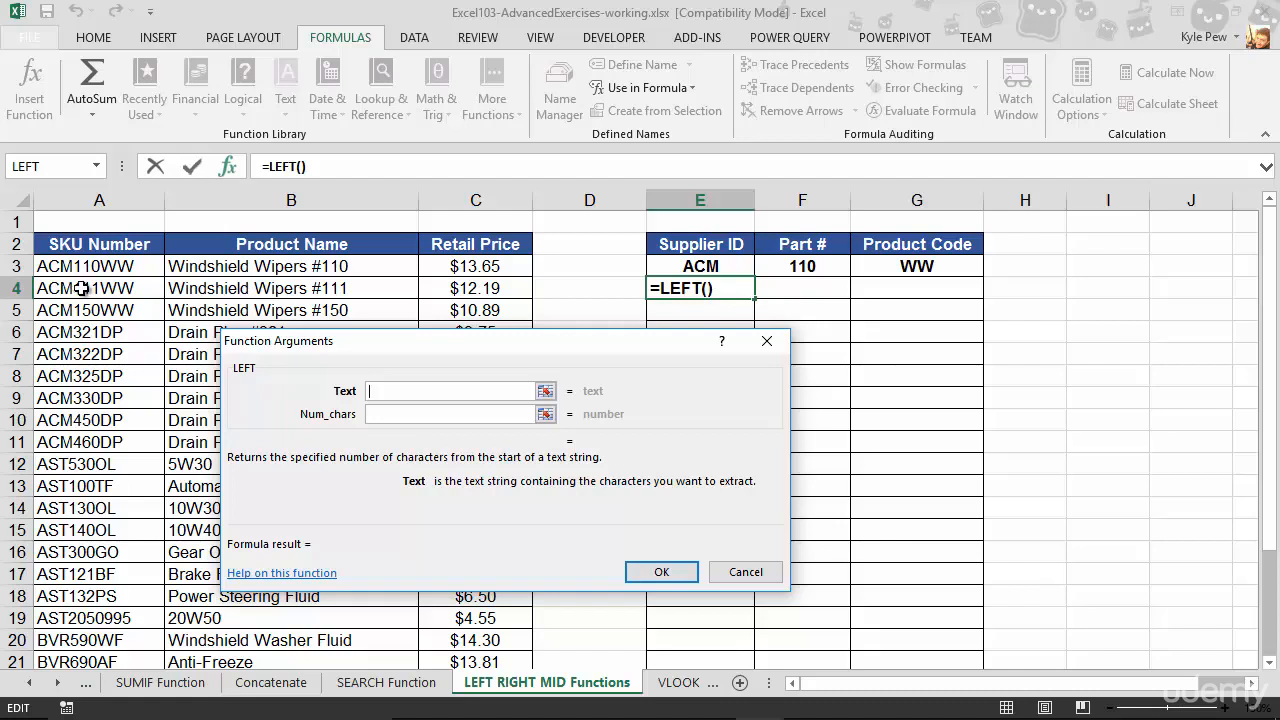
{"action": "left_click", "coordinate": [91, 289]}
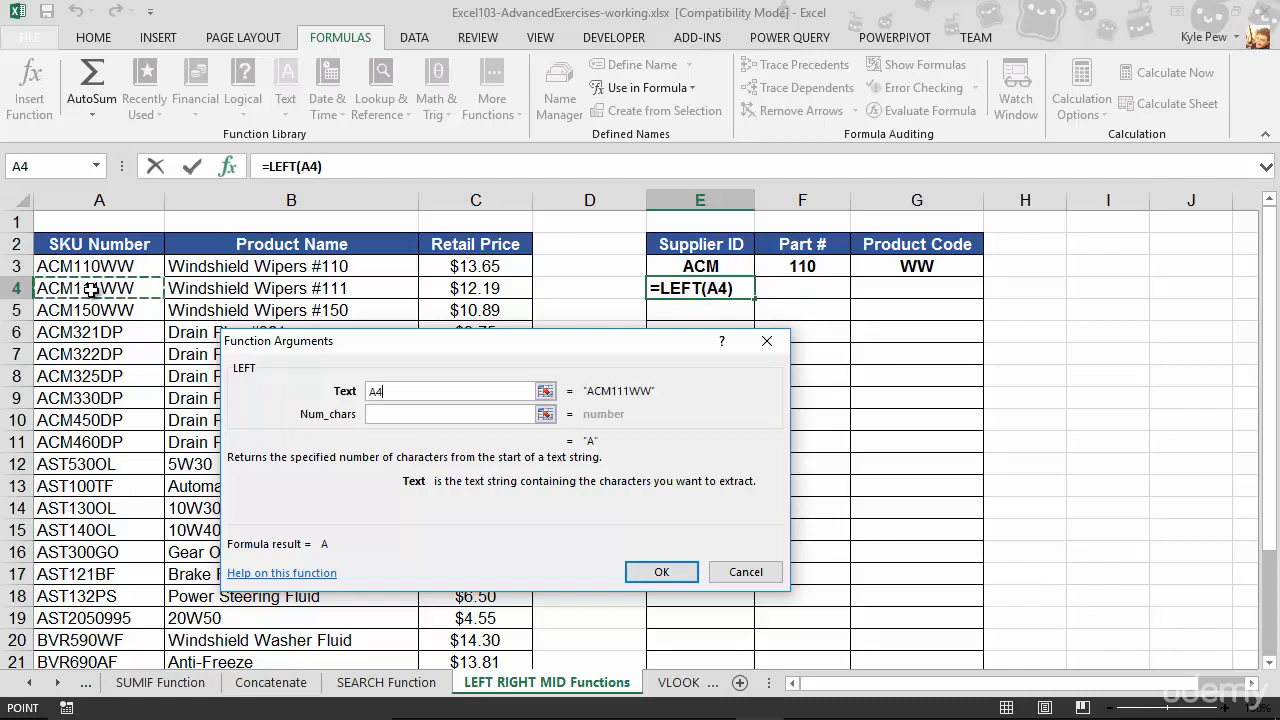
{"action": "left_click", "coordinate": [389, 415]}
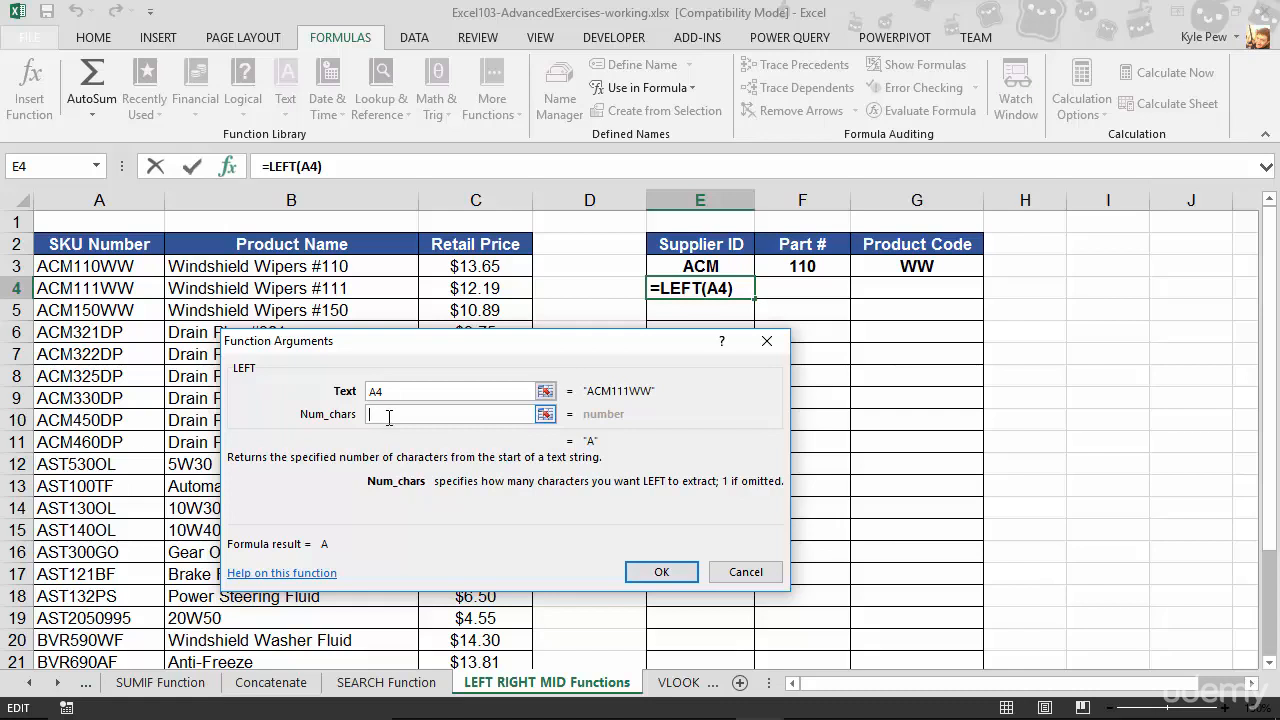
{"action": "type", "text": "3"}
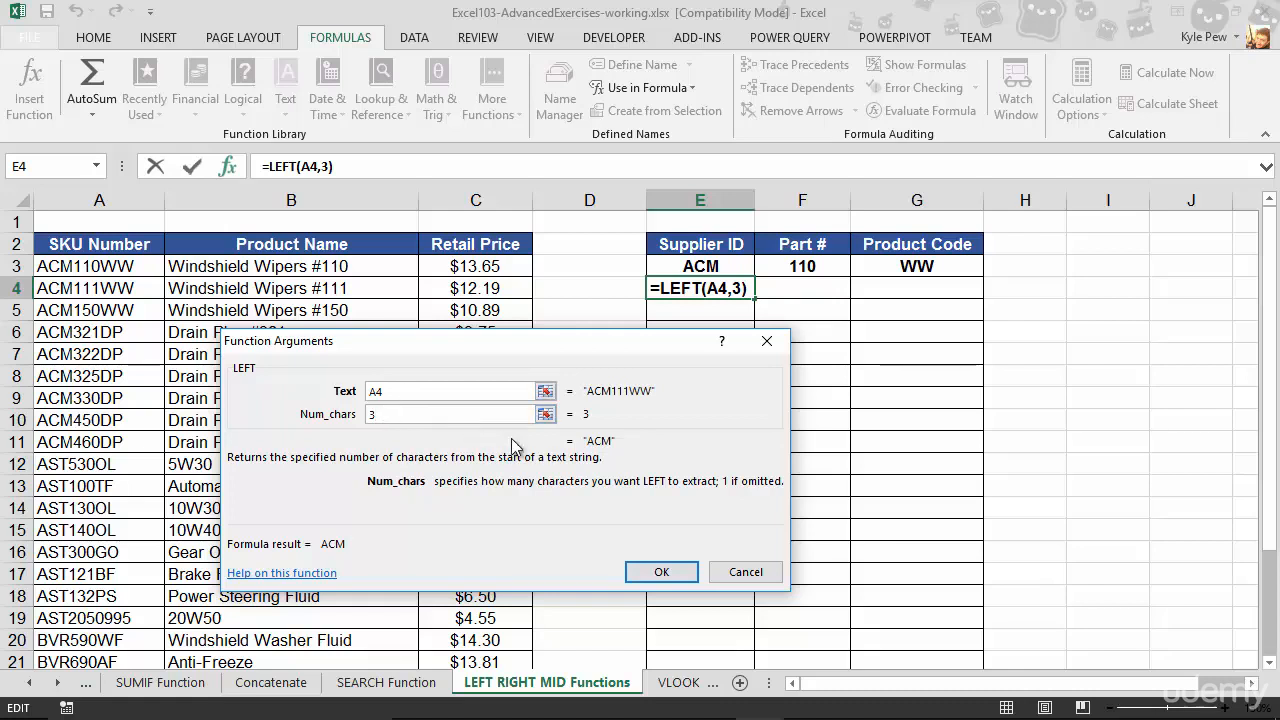
{"action": "left_click", "coordinate": [661, 572]}
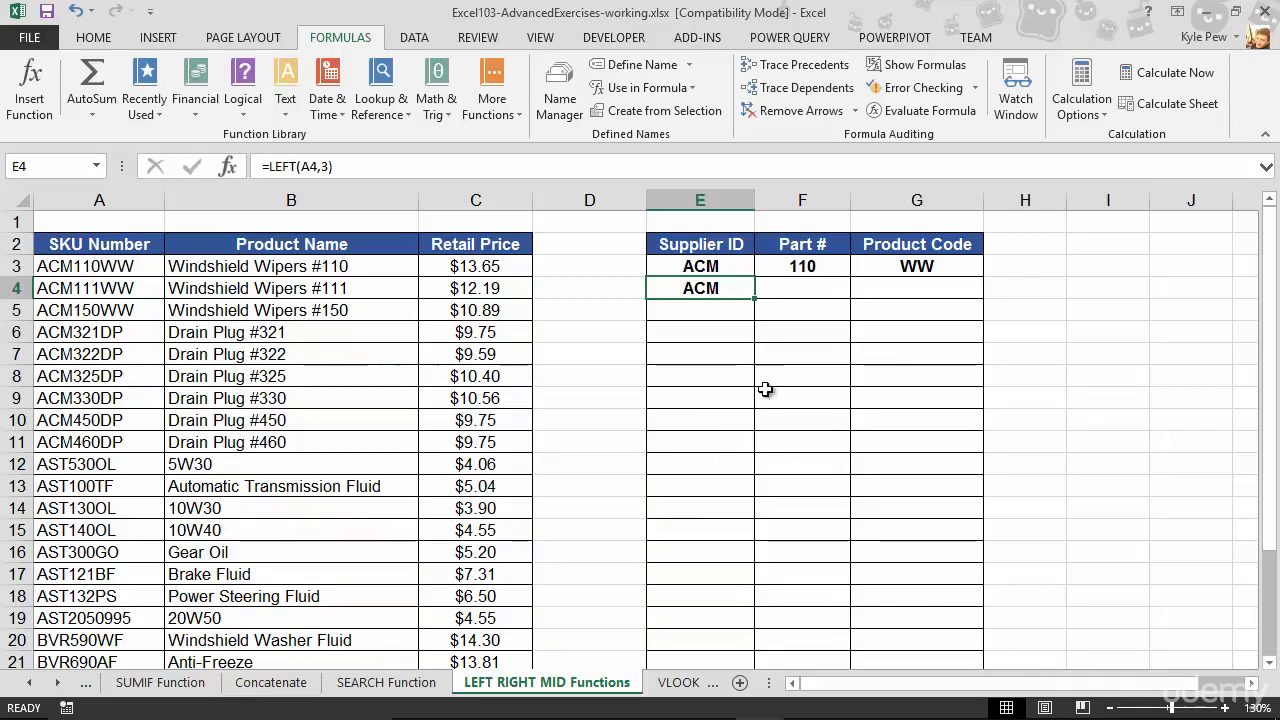
Insert a RIGHT function in Product Code cell G4 that extracts the last 2 characters of the SKU in A4
{"action": "left_click", "coordinate": [868, 290]}
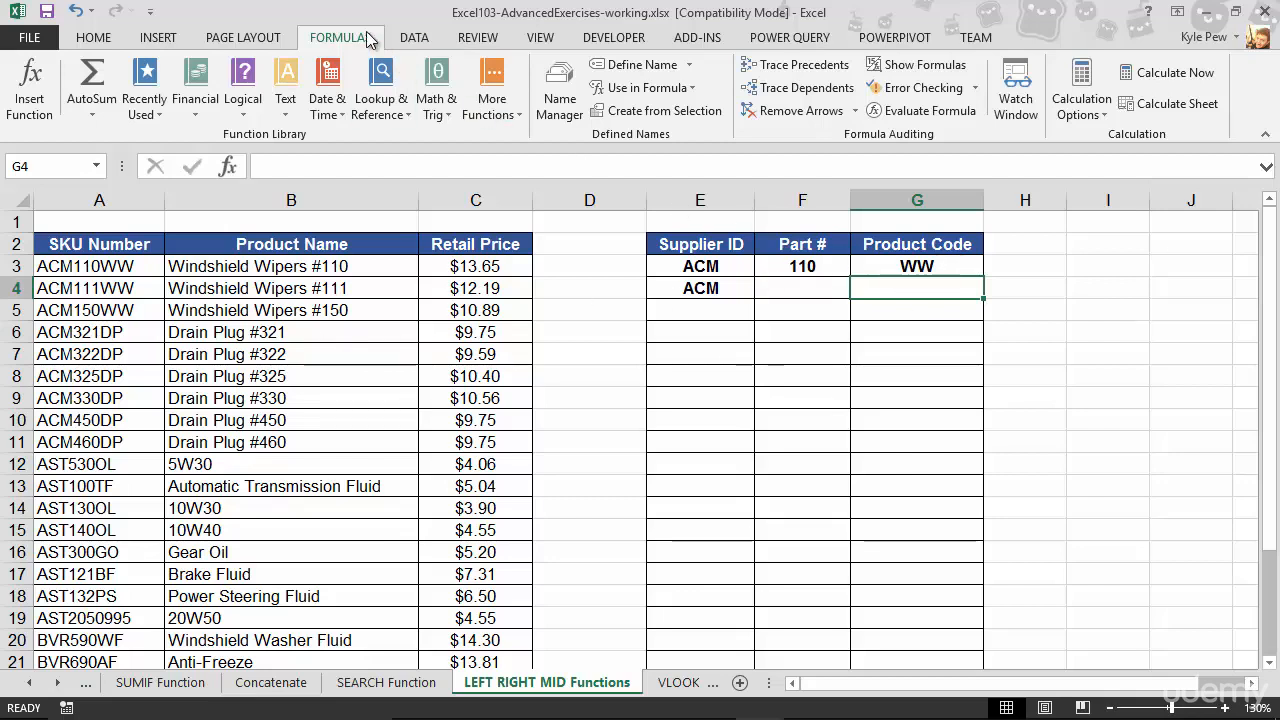
{"action": "left_click", "coordinate": [286, 100]}
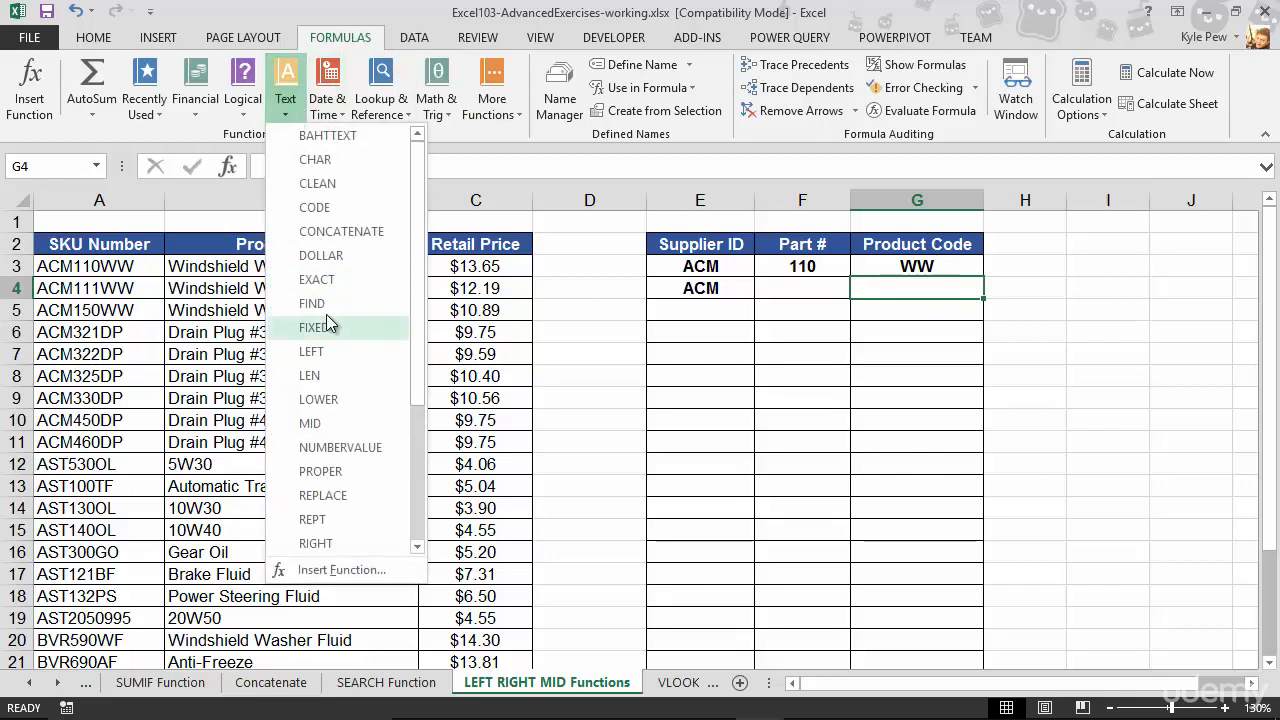
{"action": "scroll", "coordinate": [328, 322], "scroll_direction": "down", "scroll_amount": 3}
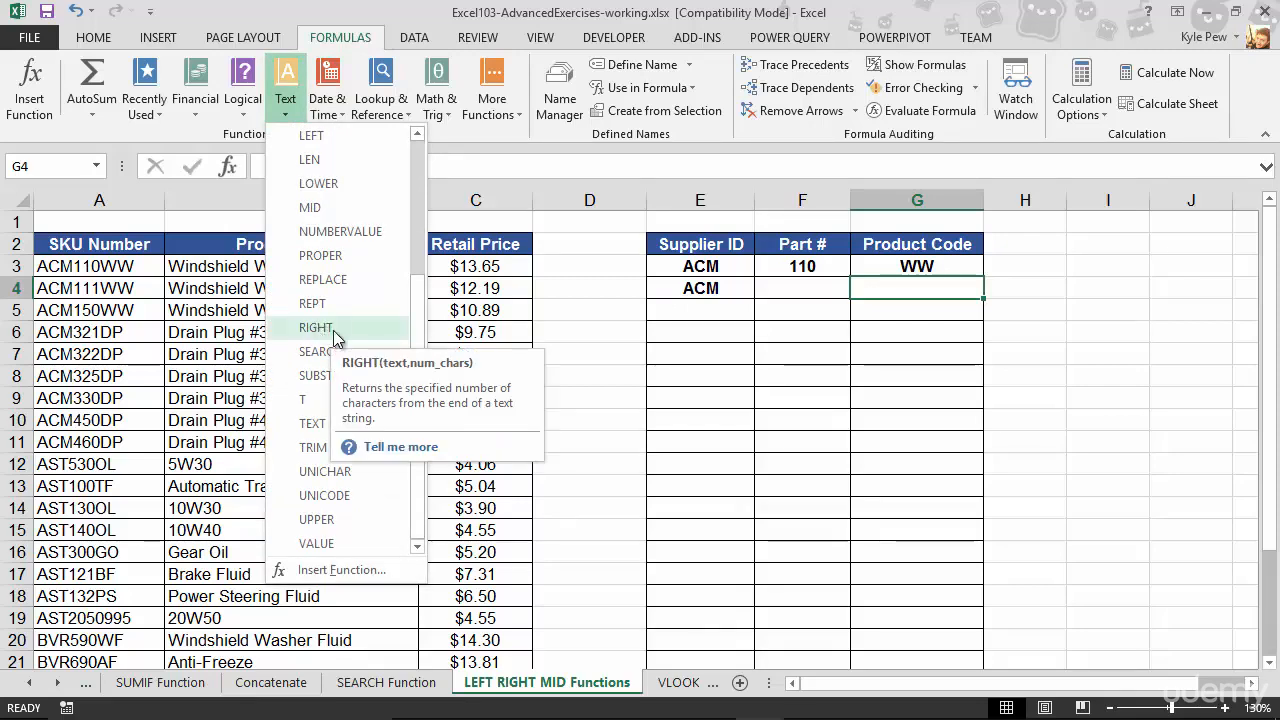
{"action": "left_click", "coordinate": [316, 328]}
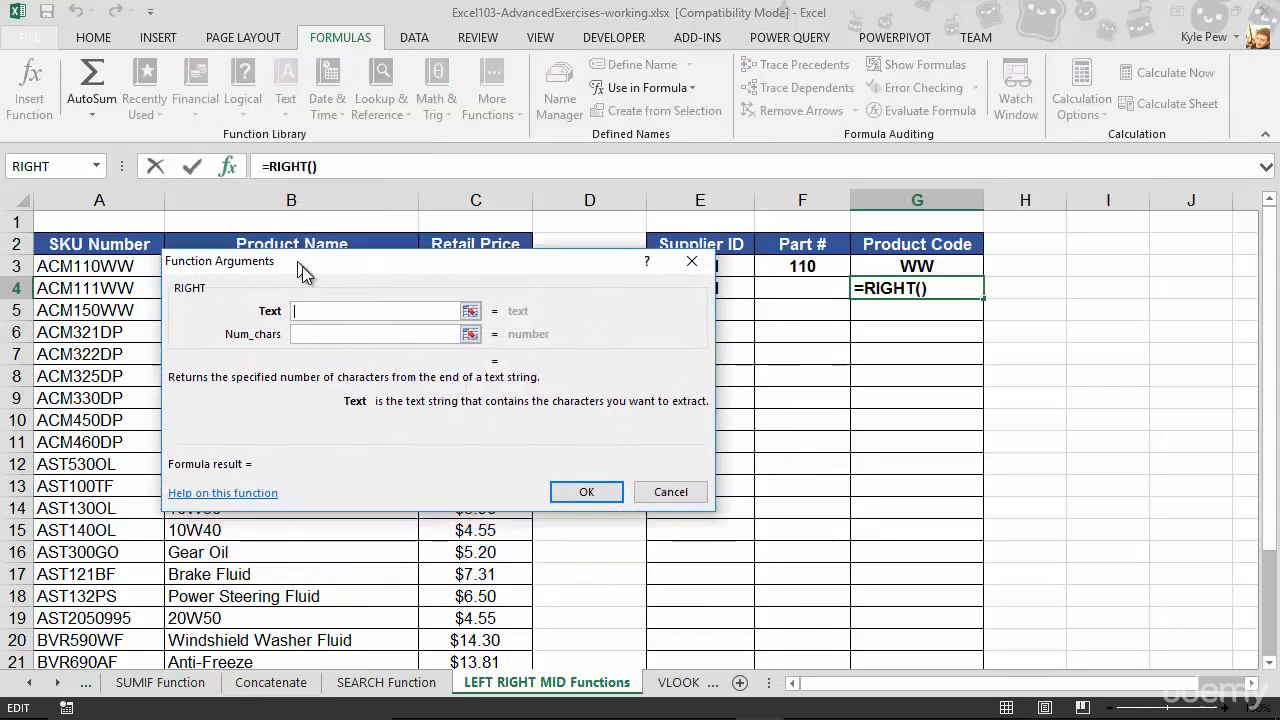
{"action": "mouse_move", "coordinate": [302, 266]}
{"action": "left_mouse_down"}
{"action": "mouse_move", "coordinate": [285, 254]}
{"action": "mouse_move", "coordinate": [305, 272]}
{"action": "left_mouse_up"}
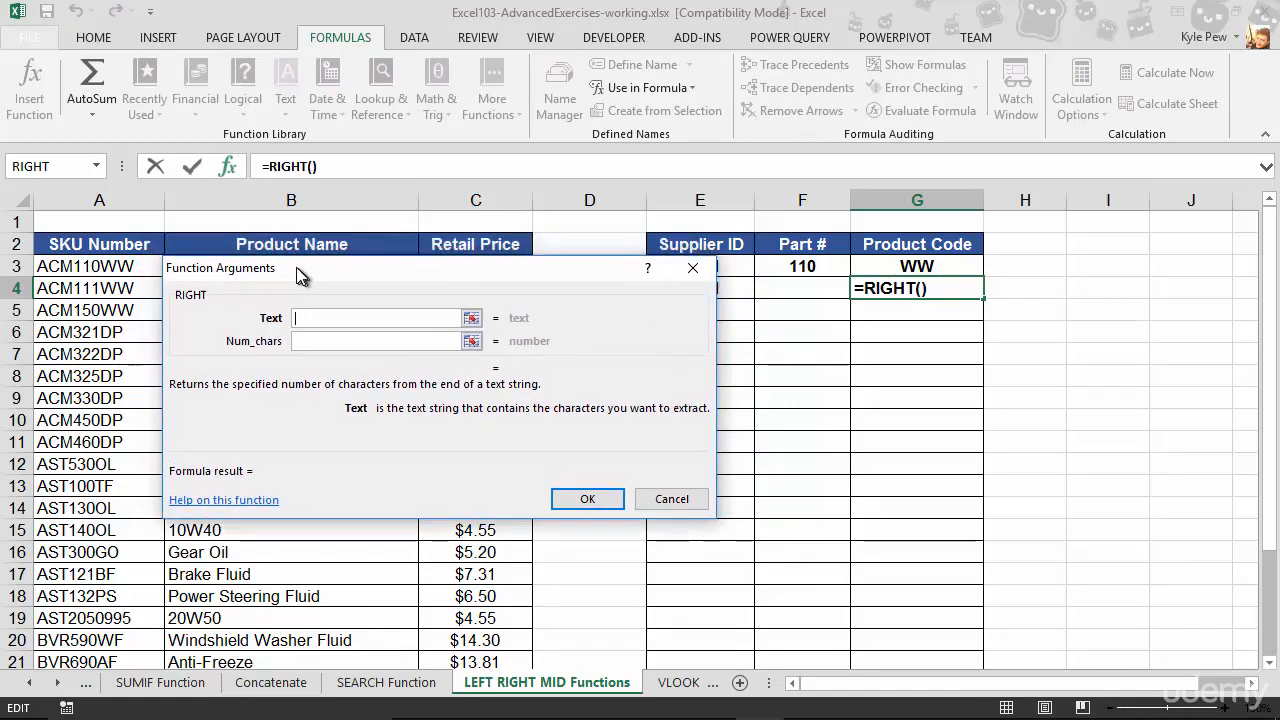
{"action": "left_click", "coordinate": [93, 290]}
{"action": "left_click", "coordinate": [307, 345]}
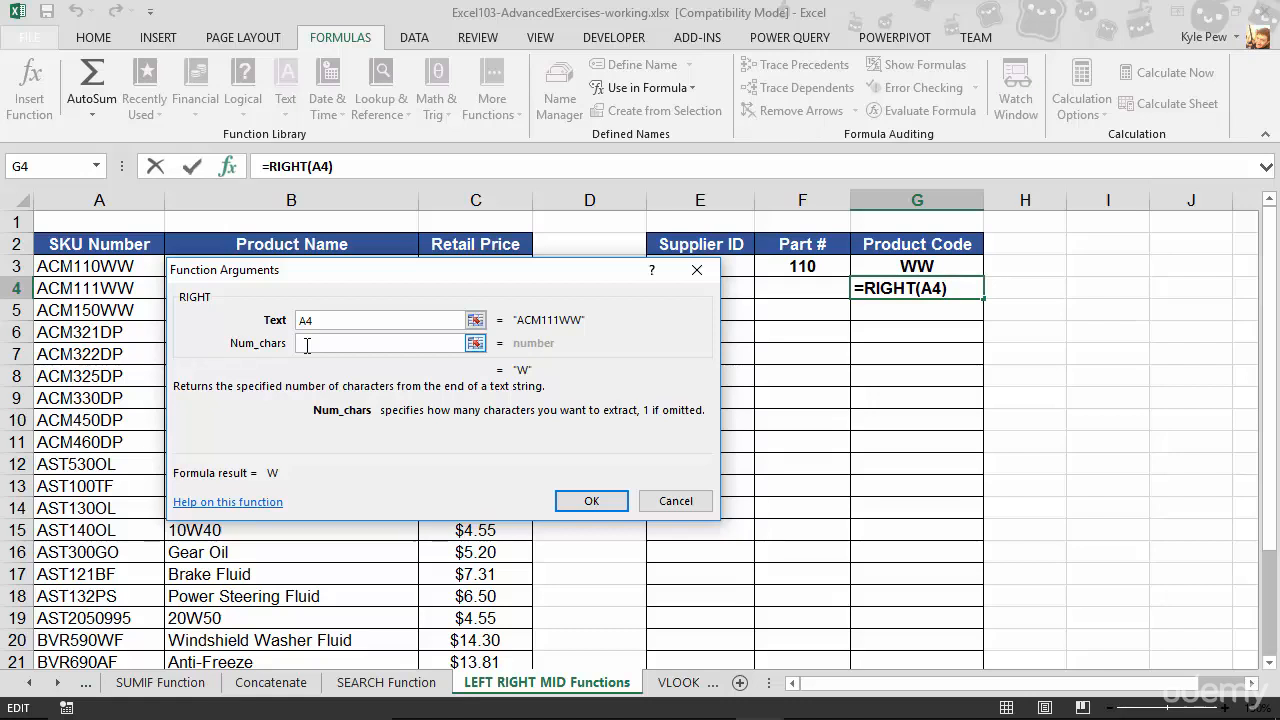
{"action": "type", "text": "2"}
{"action": "left_click", "coordinate": [585, 503]}
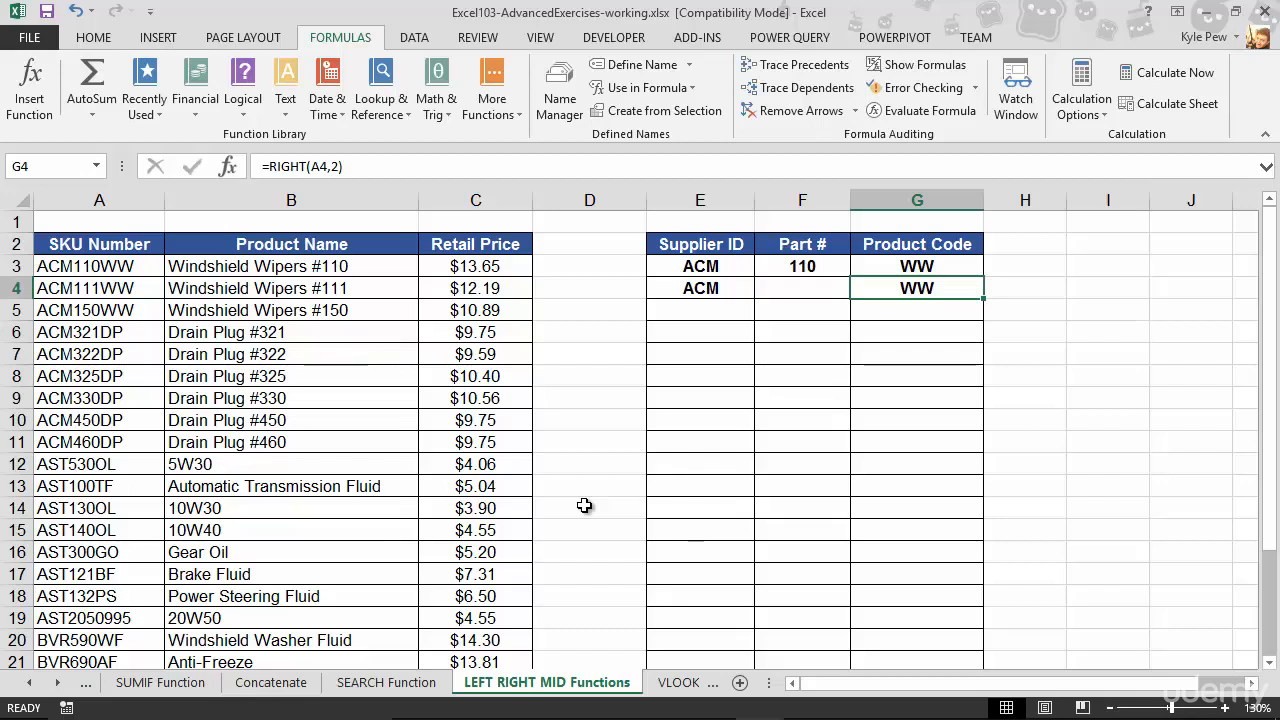
Insert a MID function in Part # cell F4 that extracts 3 characters from the SKU in A4, starting at character 4
{"action": "left_click", "coordinate": [811, 286]}
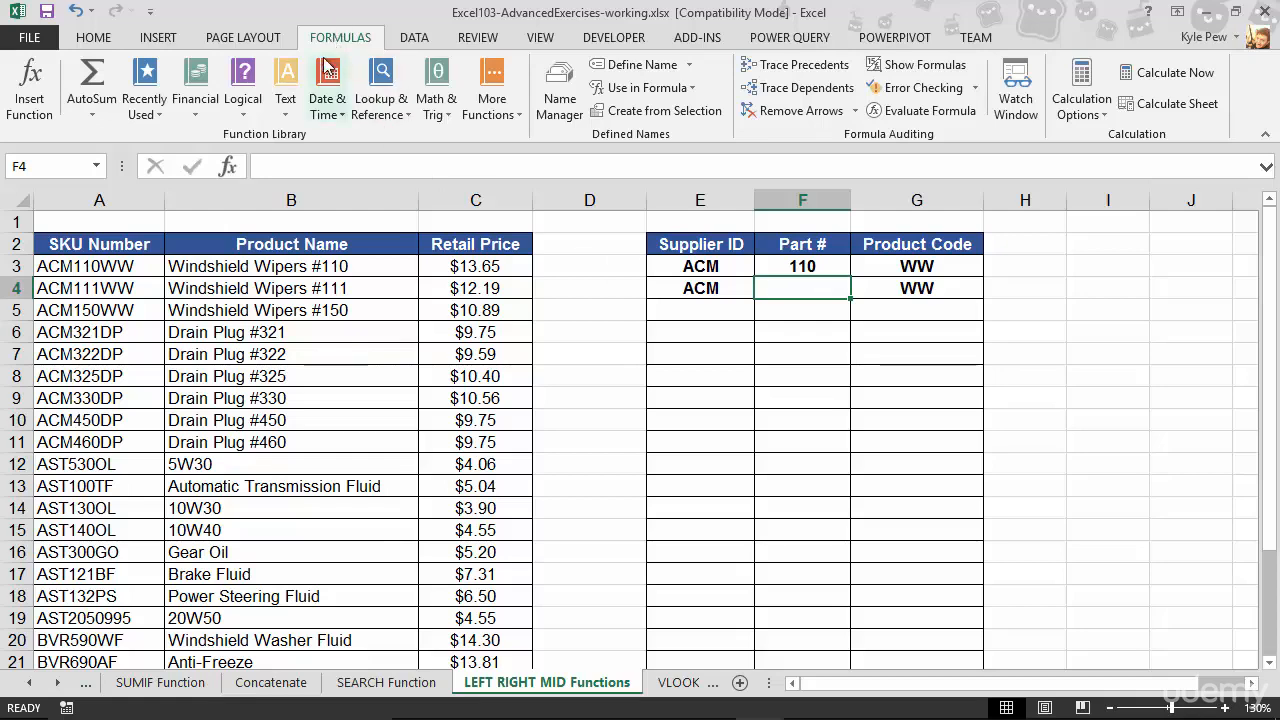
{"action": "left_click", "coordinate": [287, 104]}
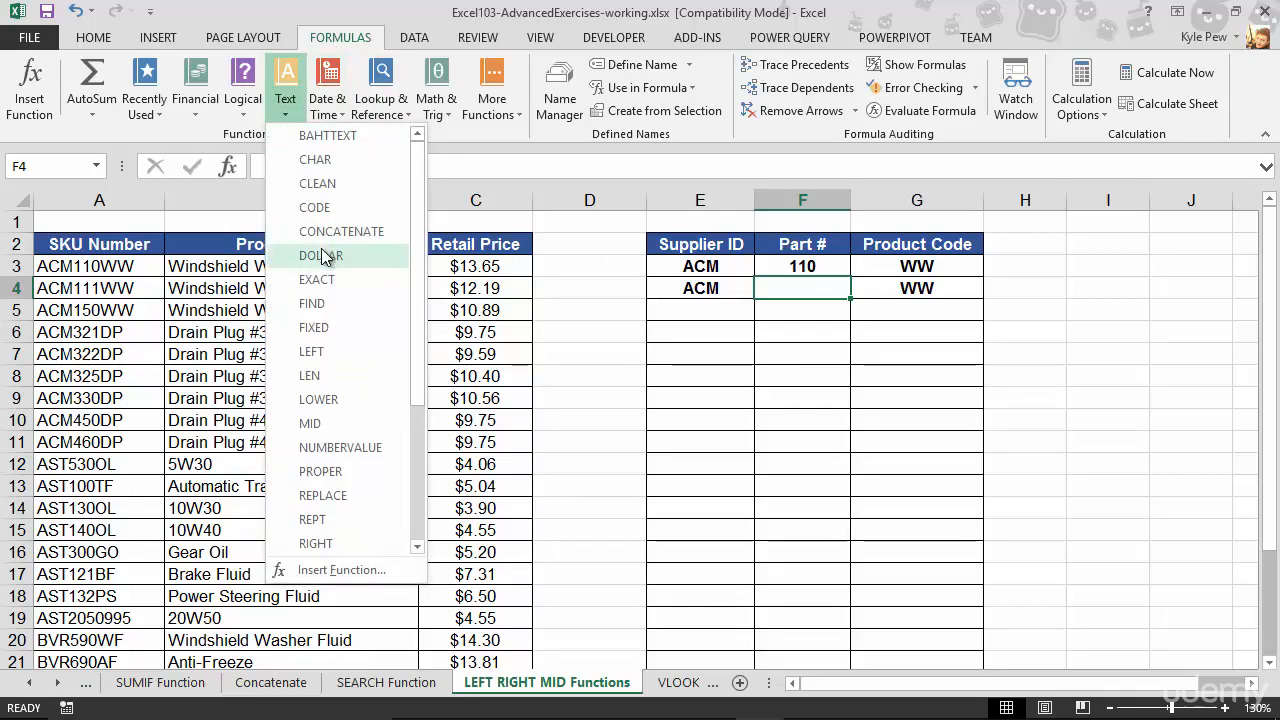
{"action": "scroll", "coordinate": [322, 257], "scroll_direction": "down", "scroll_amount": 2}
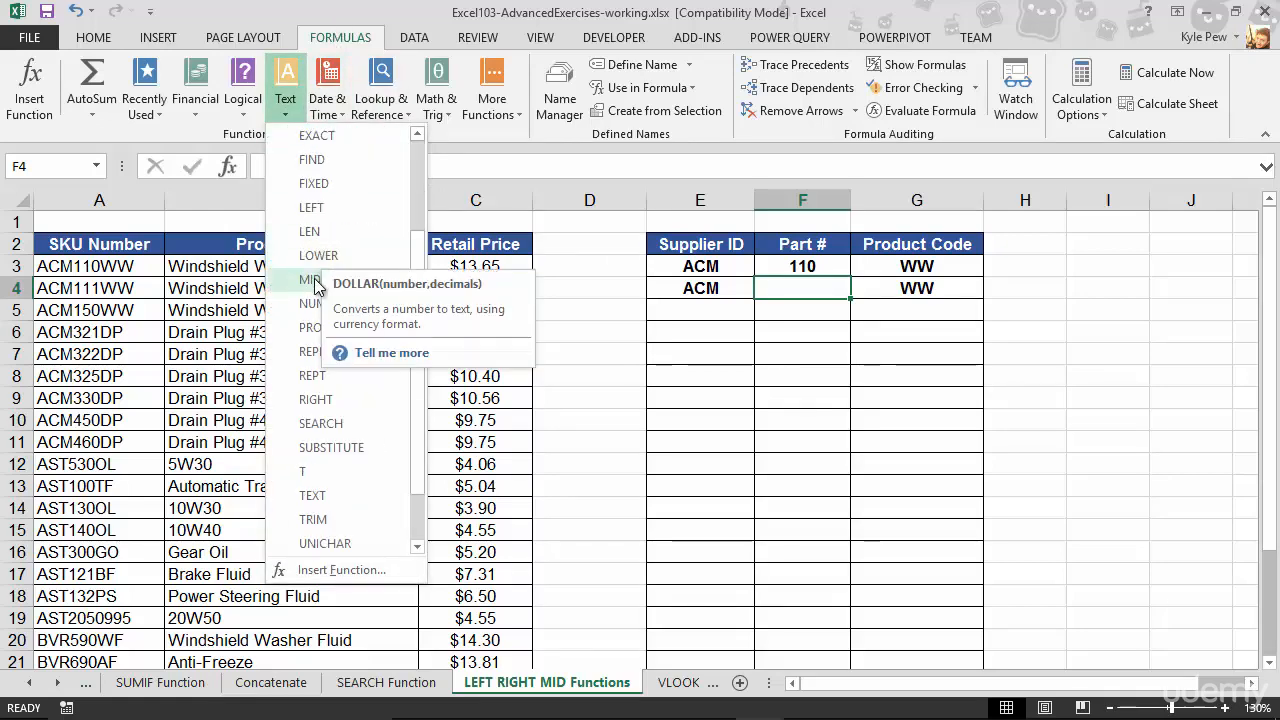
{"action": "left_click", "coordinate": [314, 280]}
{"action": "left_click_drag", "start_coordinate": [321, 254], "coordinate": [391, 306]}
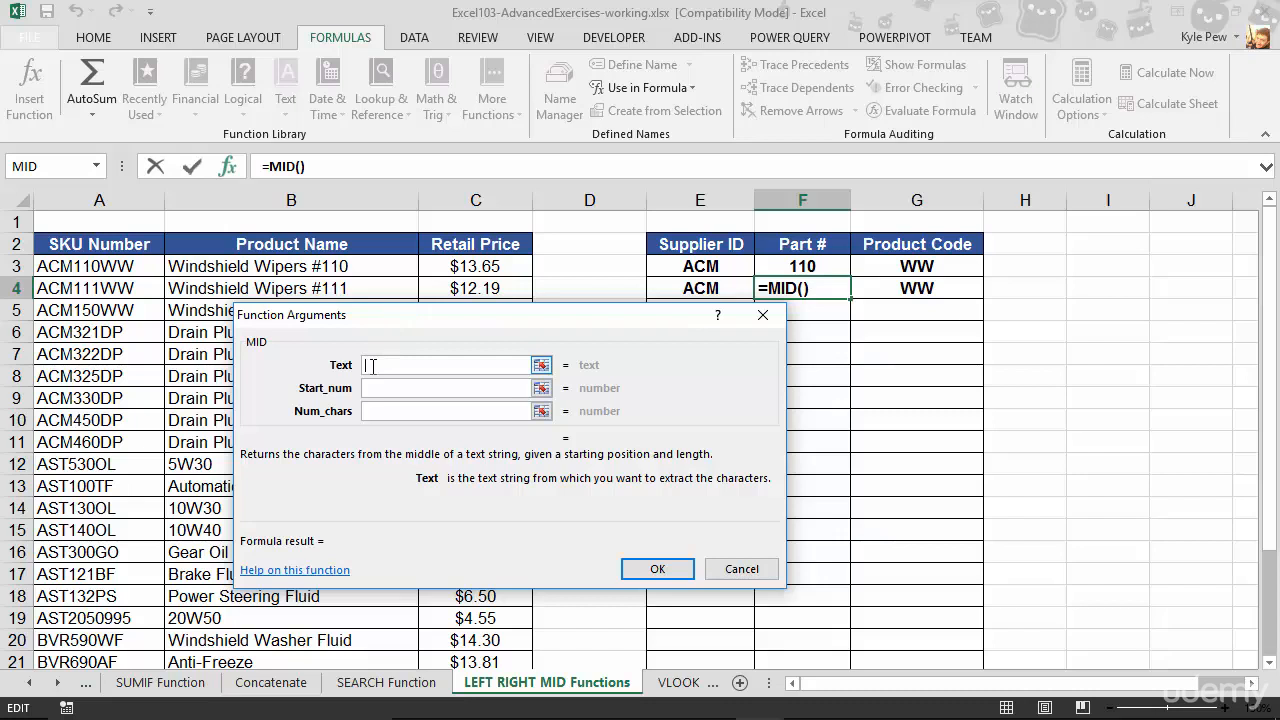
{"action": "left_click", "coordinate": [70, 290]}
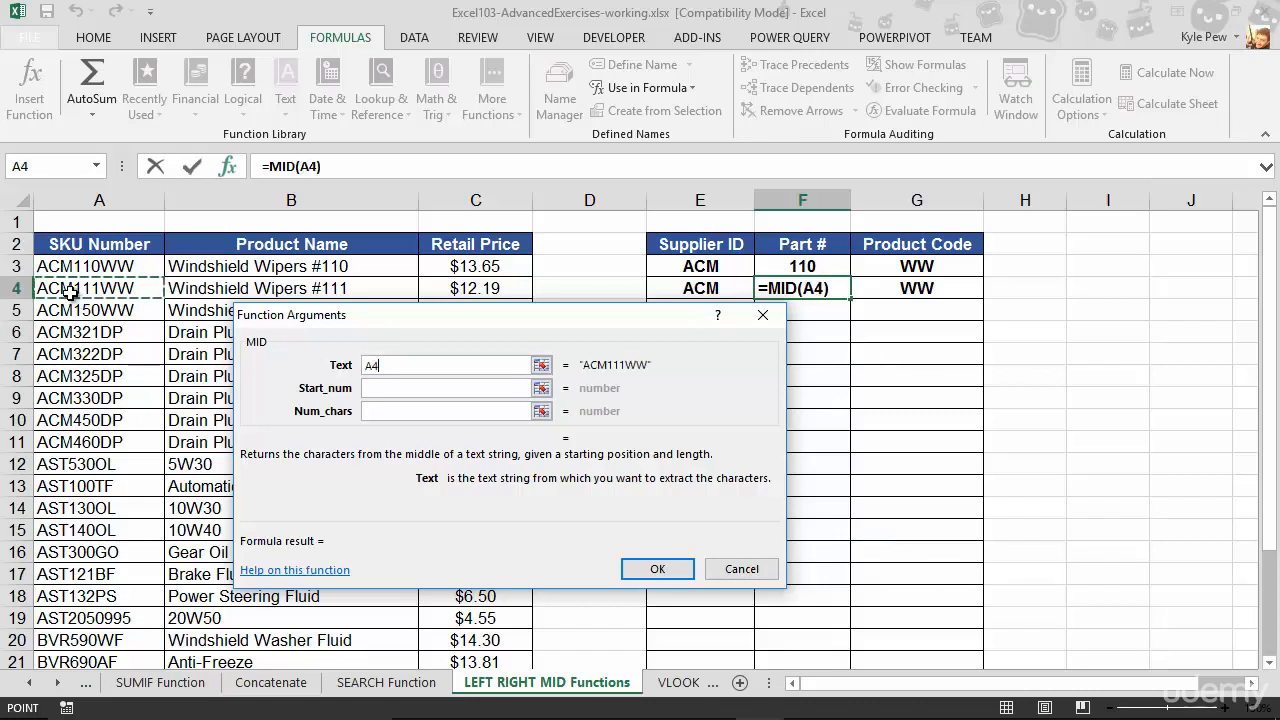
{"action": "left_click", "coordinate": [385, 387]}
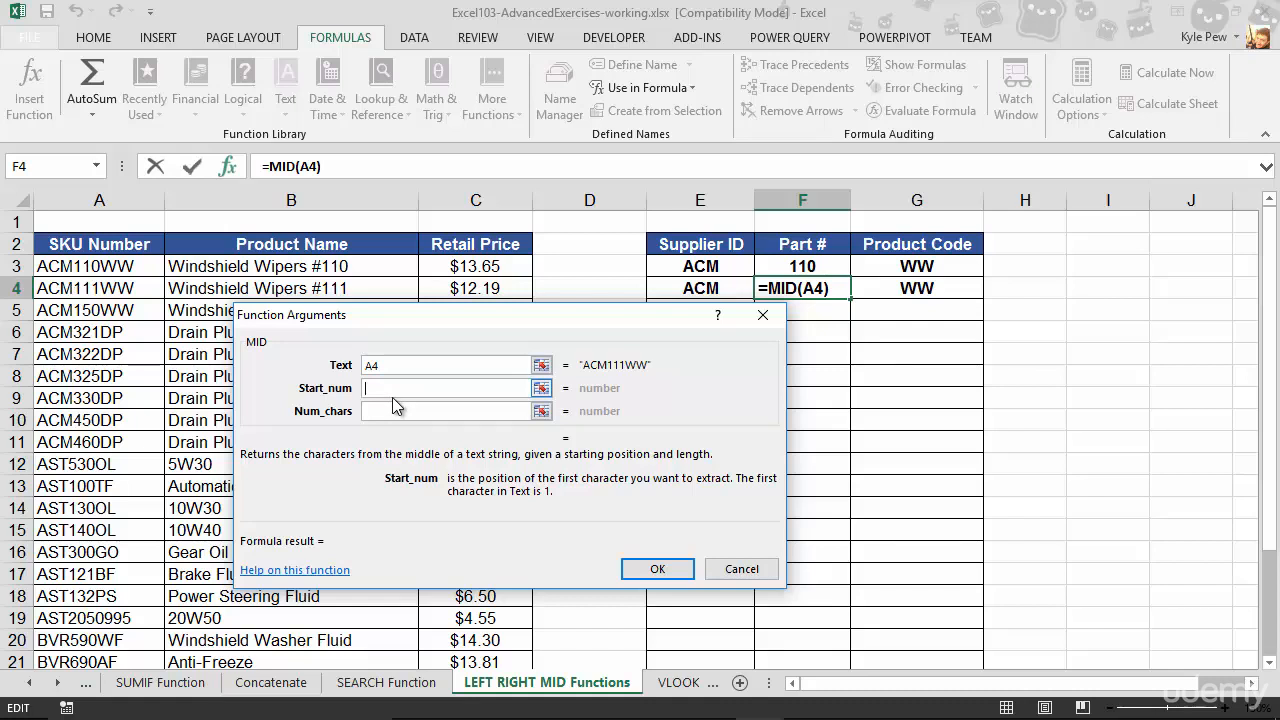
{"action": "type", "text": "4"}
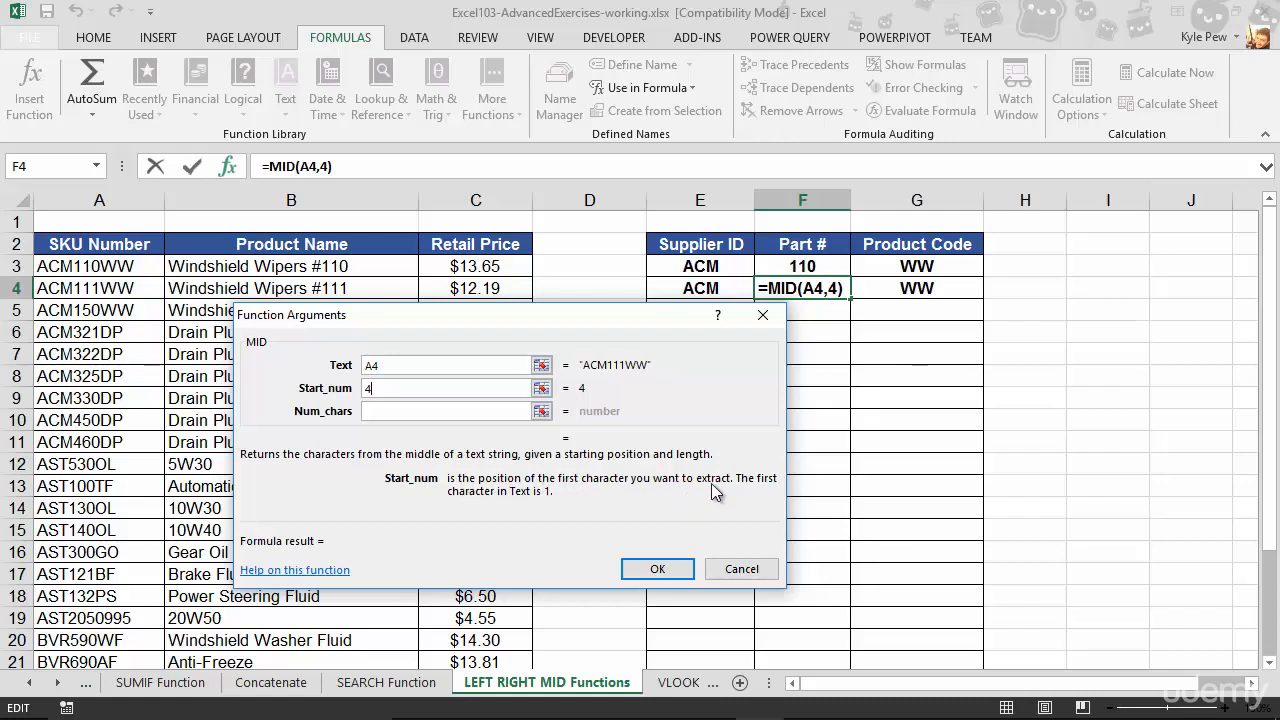
{"action": "left_click", "coordinate": [383, 412]}
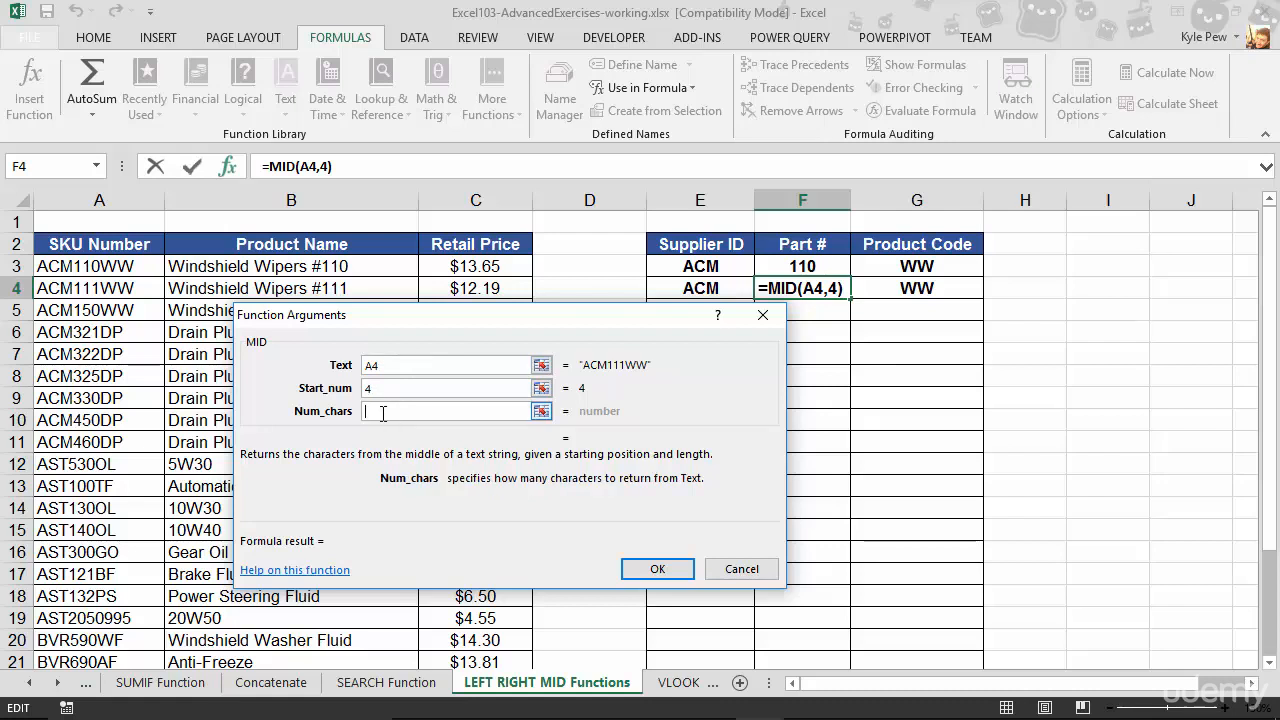
{"action": "type", "text": "3"}
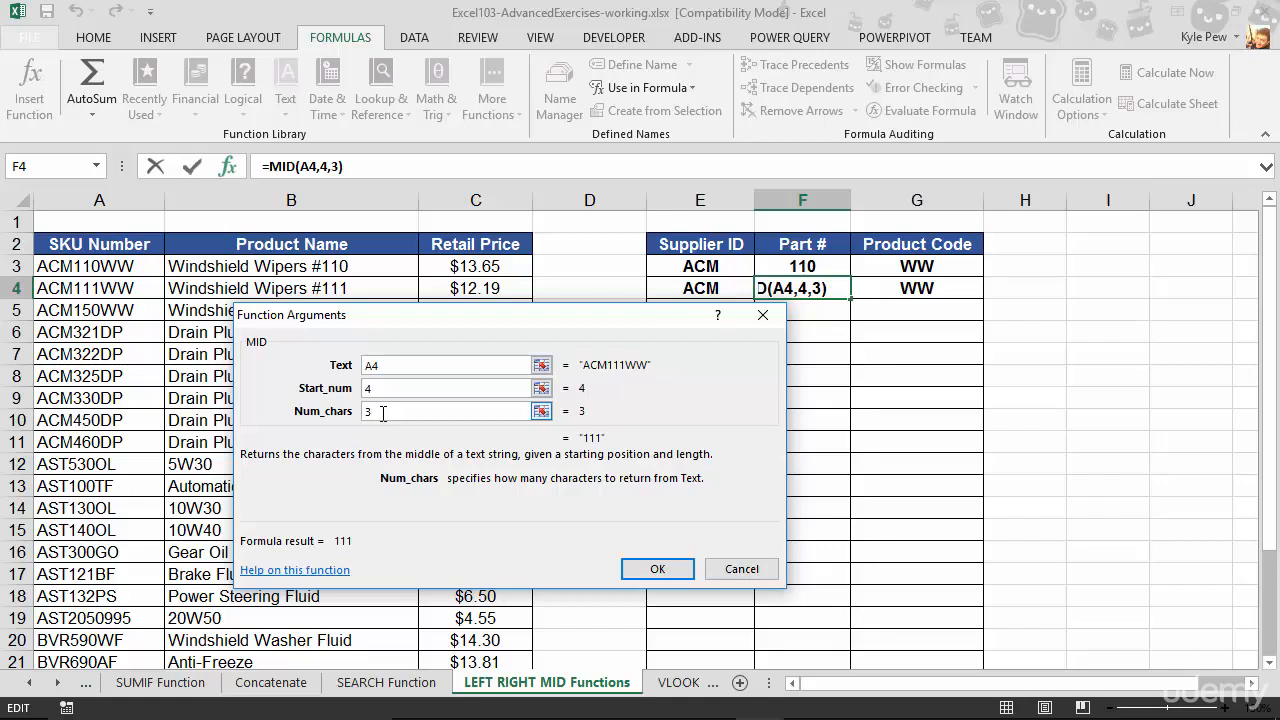
{"action": "left_click", "coordinate": [659, 569]}
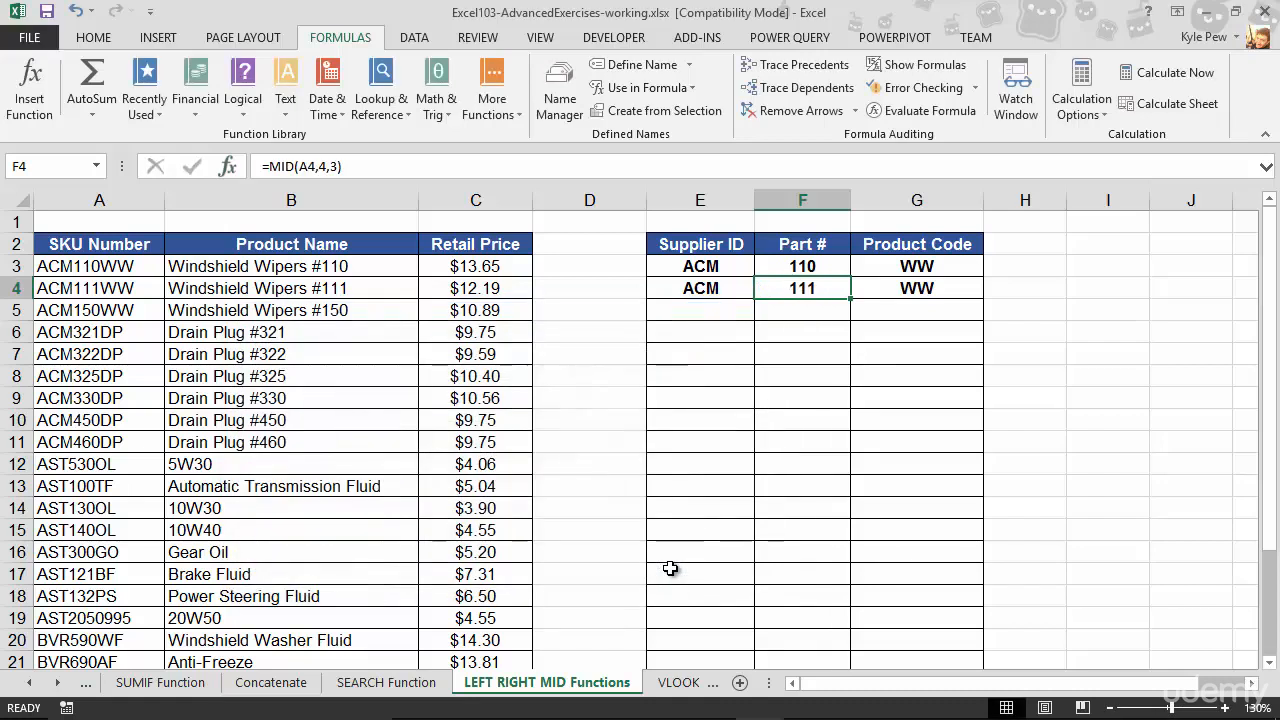